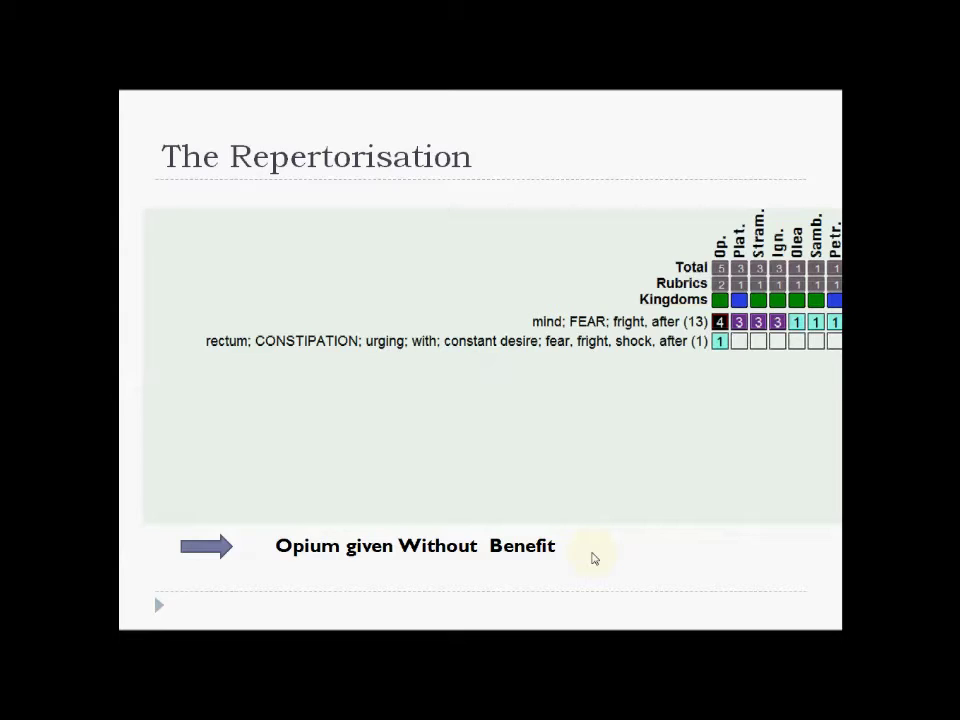
# Advance past the What To Do Further slides and switch to ReferenceWorks showing the morning–needles–heel search
pyautogui.click(593, 558)
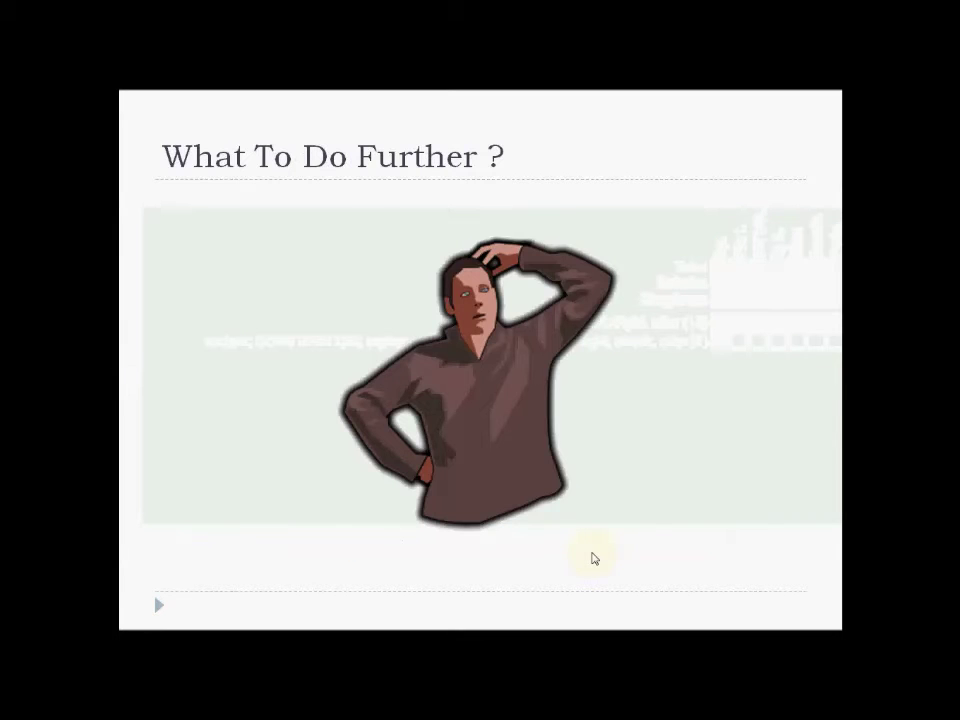
pyautogui.click(593, 558)
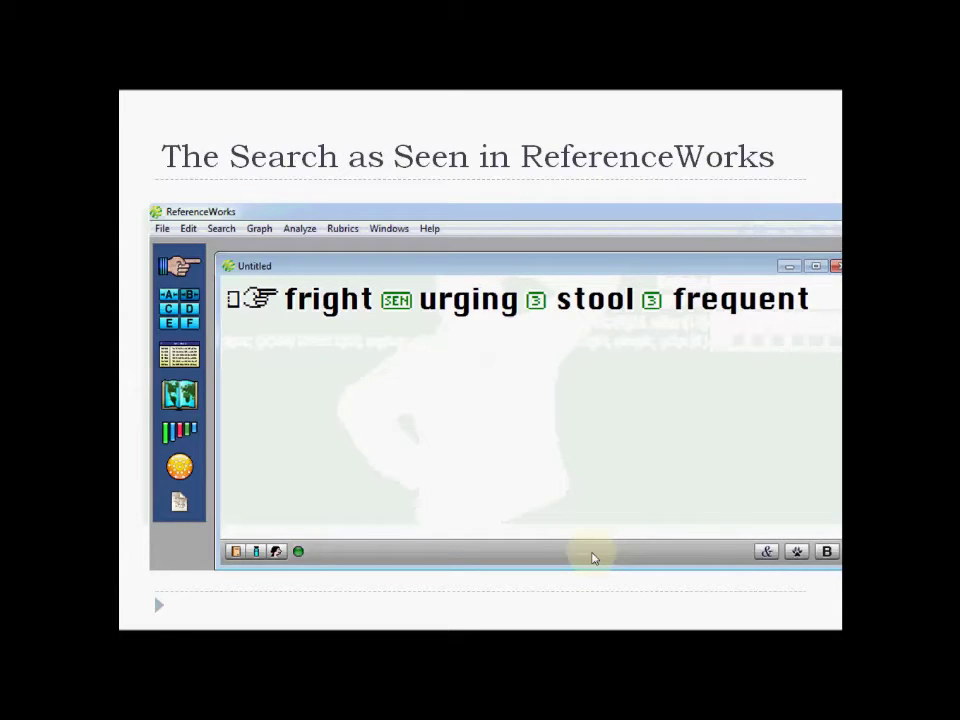
pyautogui.hotkey('alt', 'Tab')
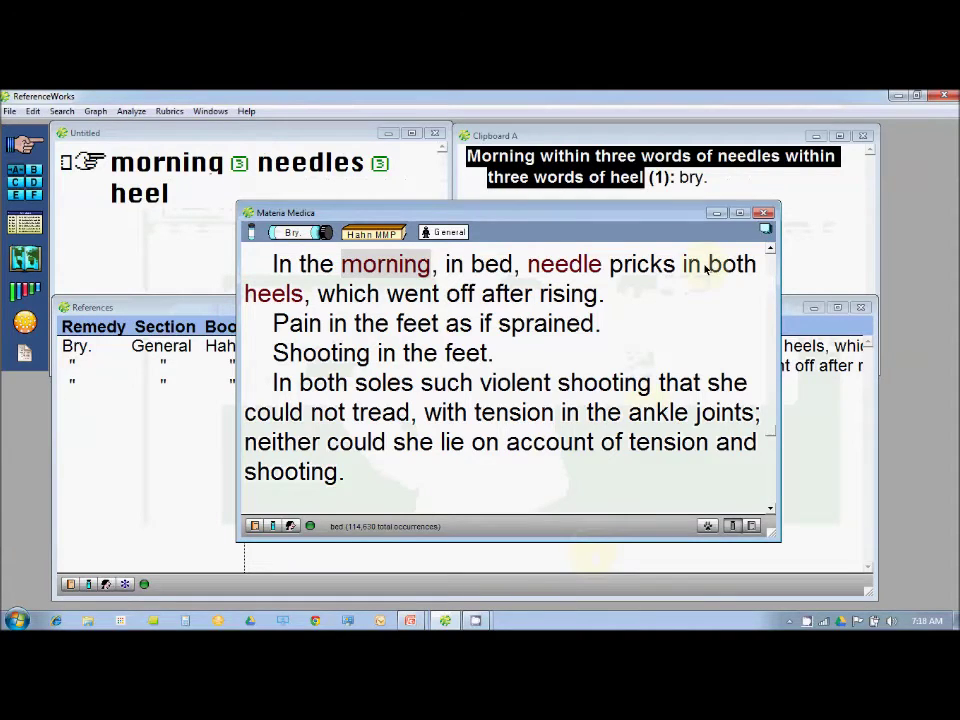
# Close the Materia Medica and References windows, then empty Clipboard A and the old morning–needles–heel query
pyautogui.click(767, 215)
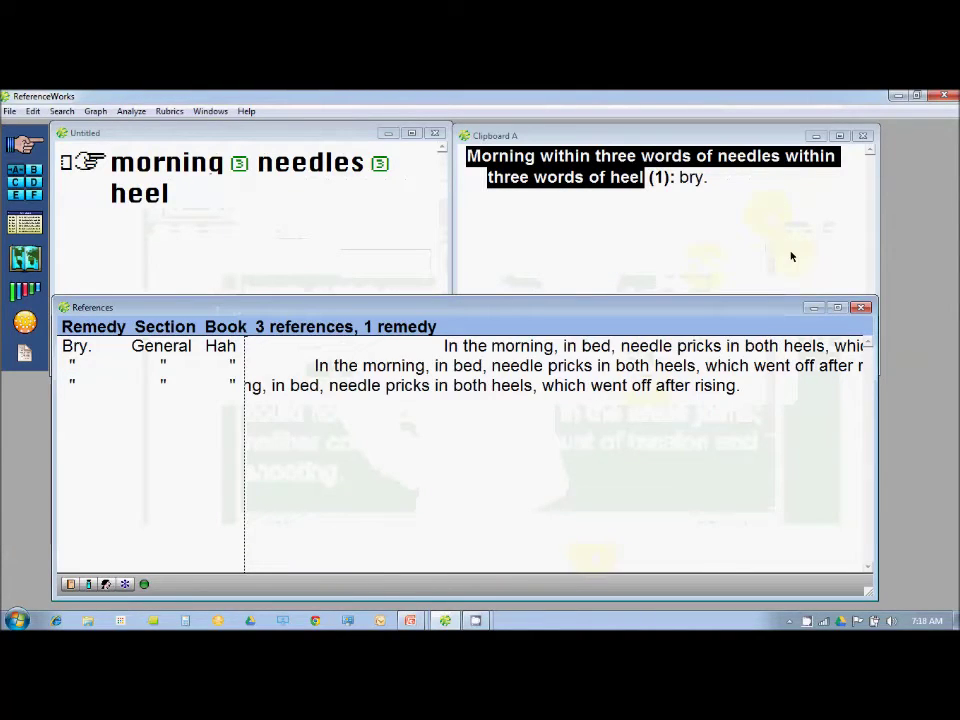
pyautogui.click(860, 307)
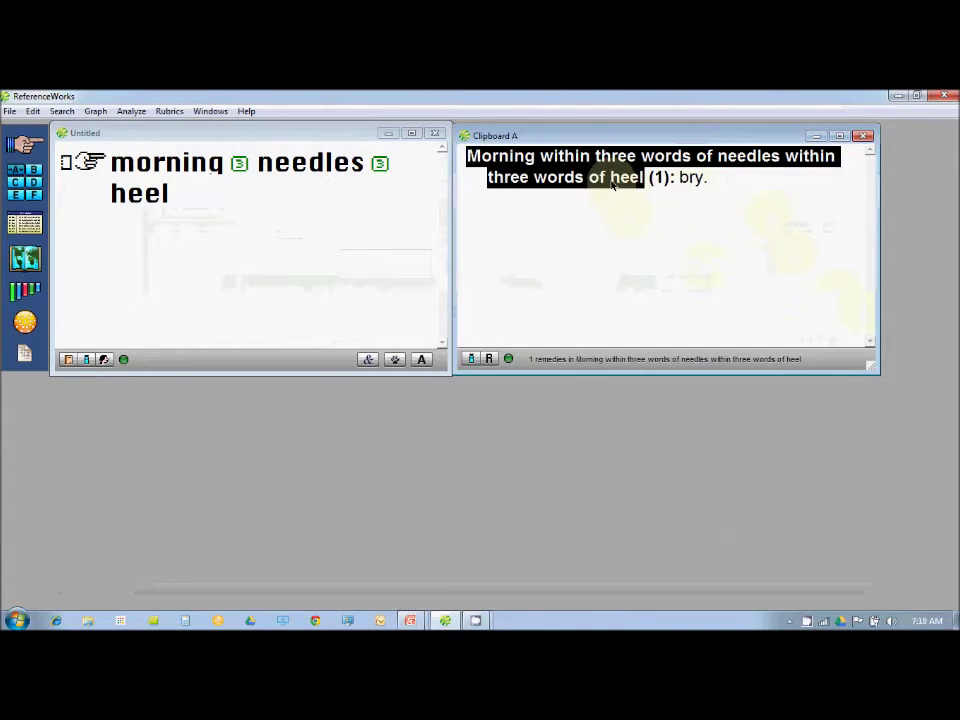
pyautogui.press('Delete')
pyautogui.click(308, 196)
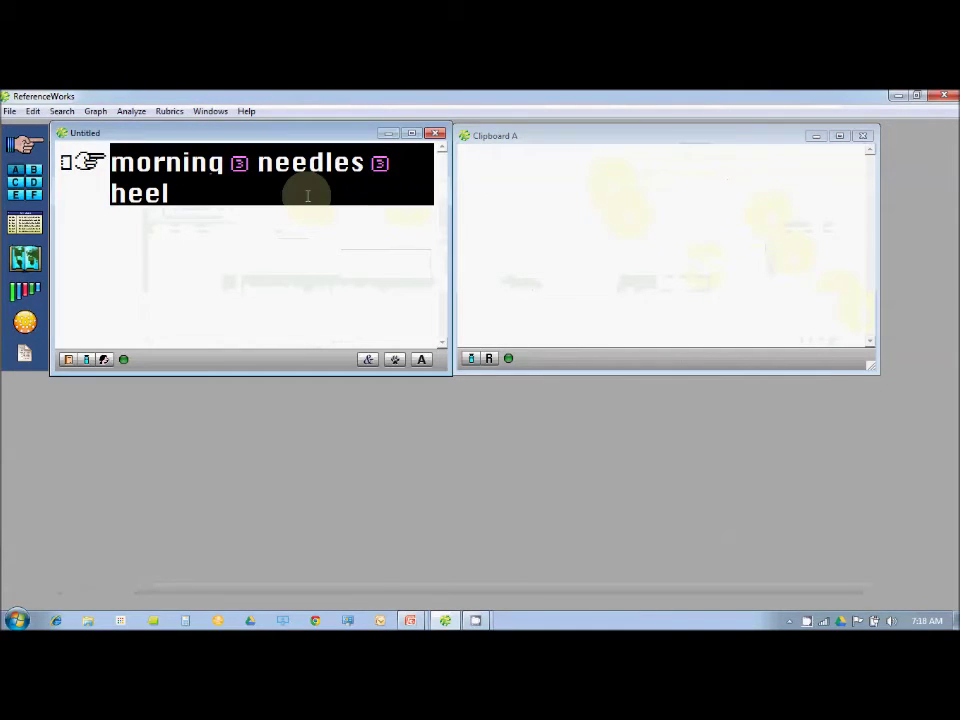
pyautogui.press('Delete')
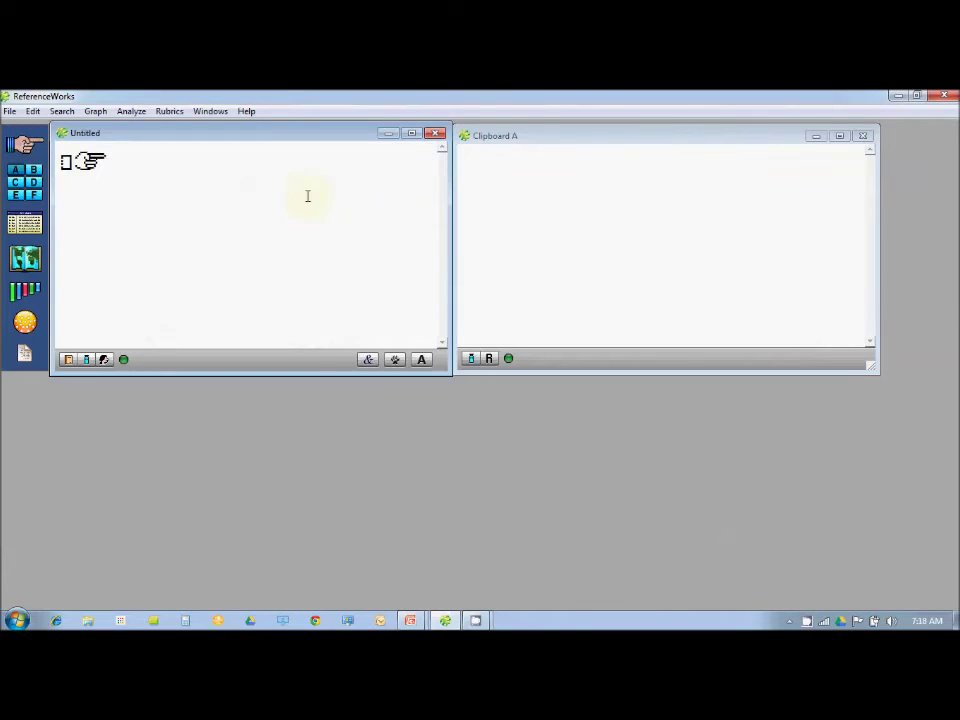
# Enter the query 'fright' SEN 'urging 3 stool 3 frequent', fixing the typos
pyautogui.write('gright')
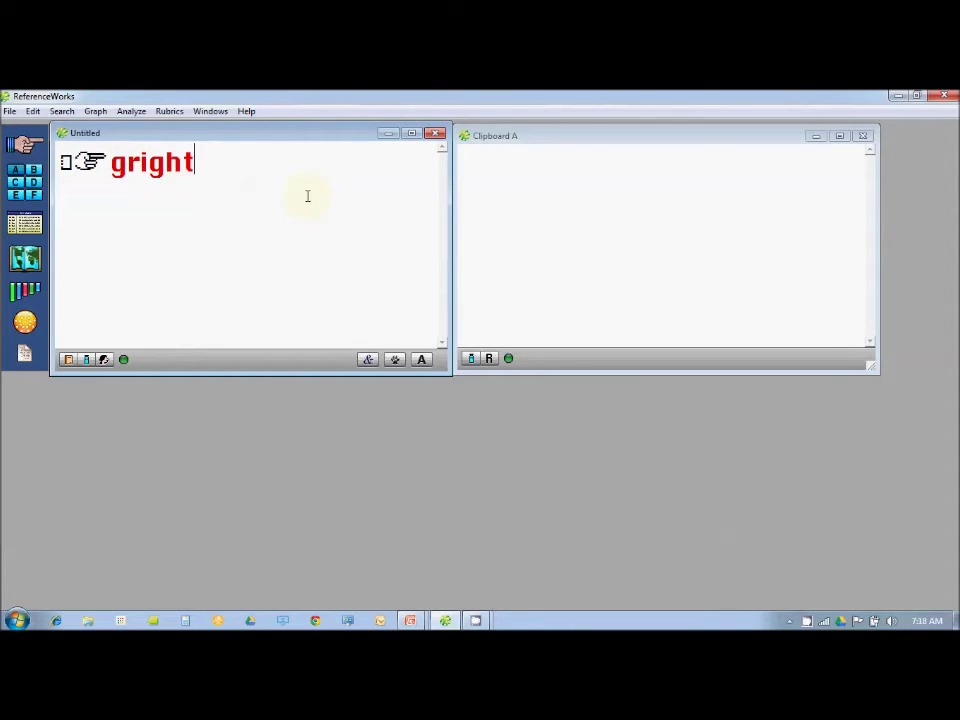
pyautogui.press('BackSpace')
pyautogui.press('BackSpace')
pyautogui.press('BackSpace')
pyautogui.press('BackSpace')
pyautogui.press('BackSpace')
pyautogui.press('BackSpace')
pyautogui.write('fright')
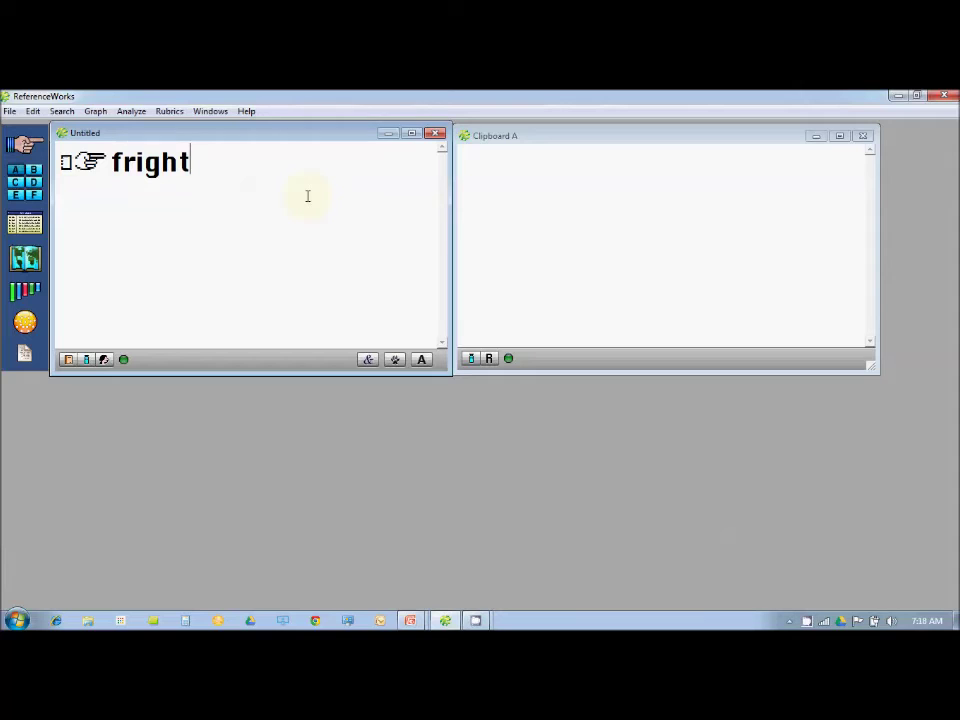
pyautogui.press('Return')
pyautogui.write('urgi')
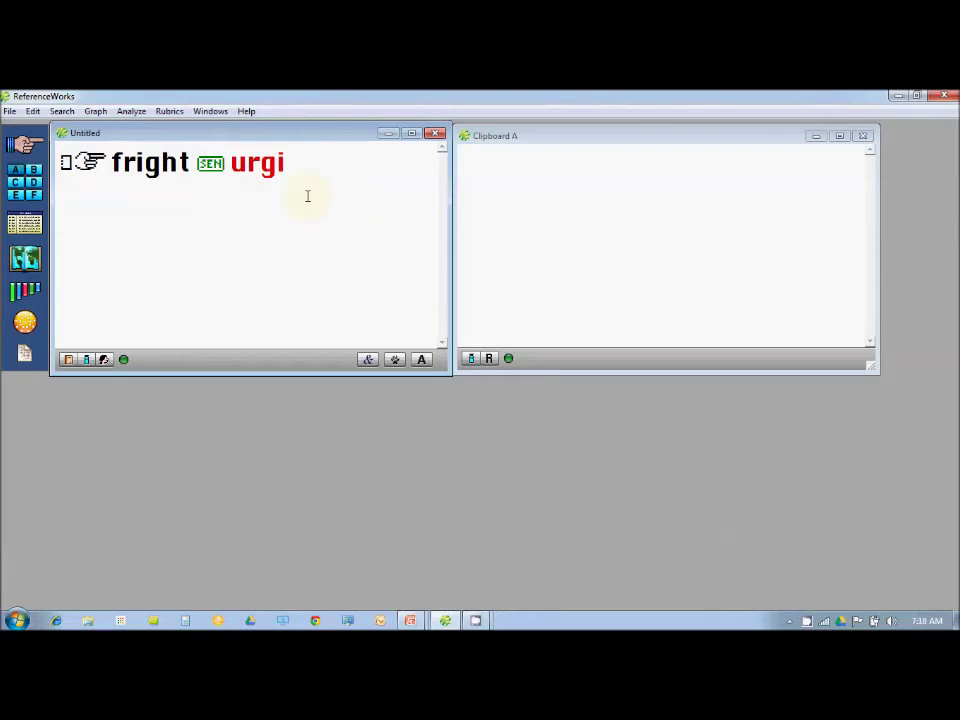
pyautogui.write('ng 3 stool ')
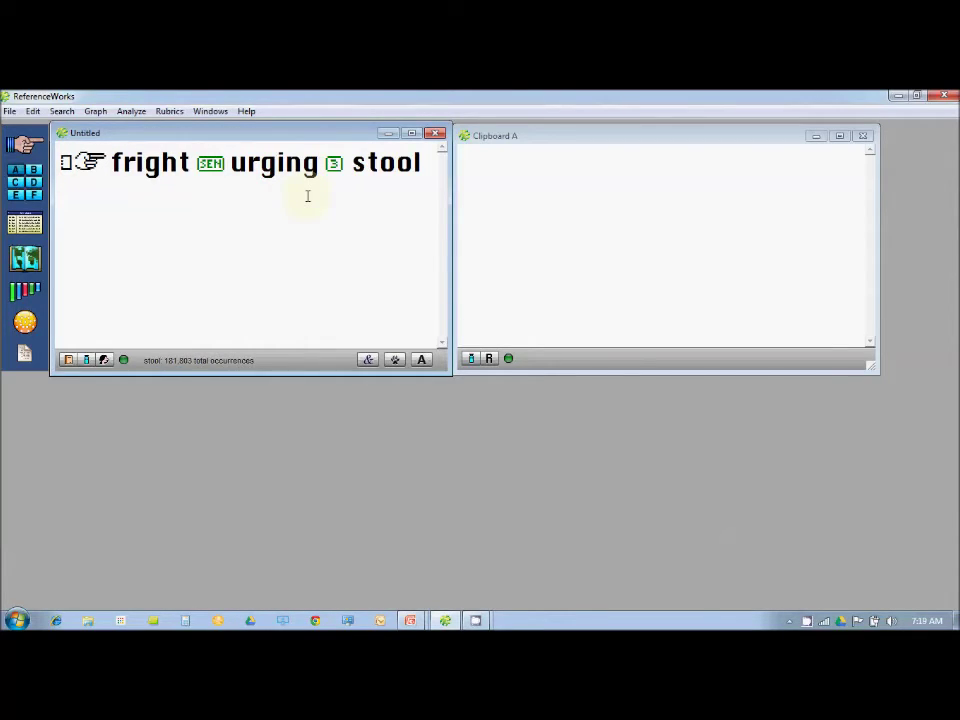
pyautogui.write('3 freuw')
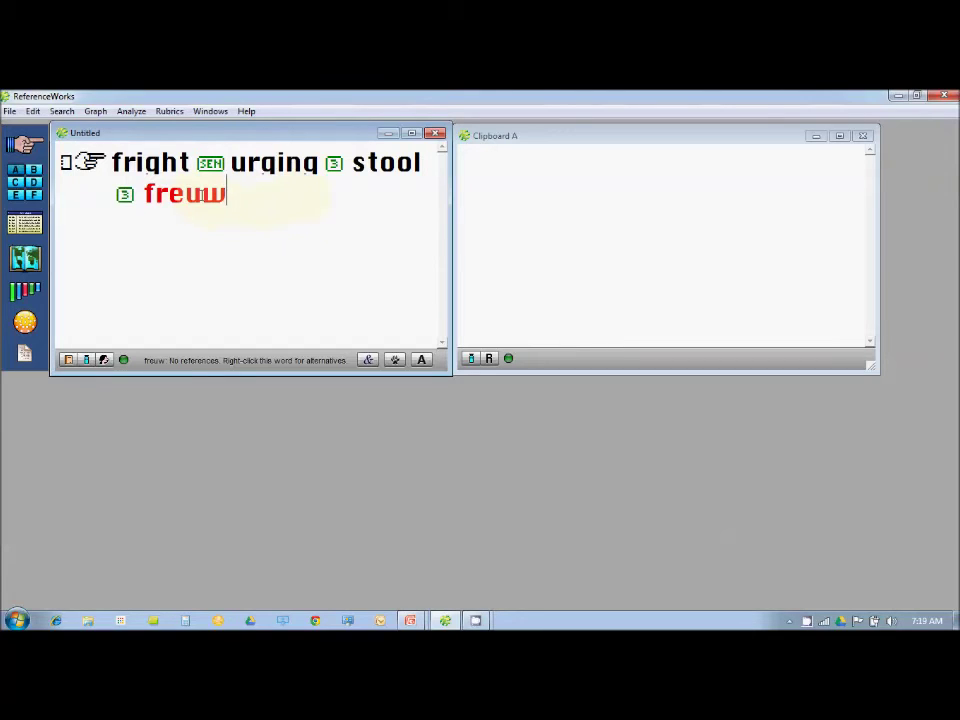
pyautogui.press('BackSpace')
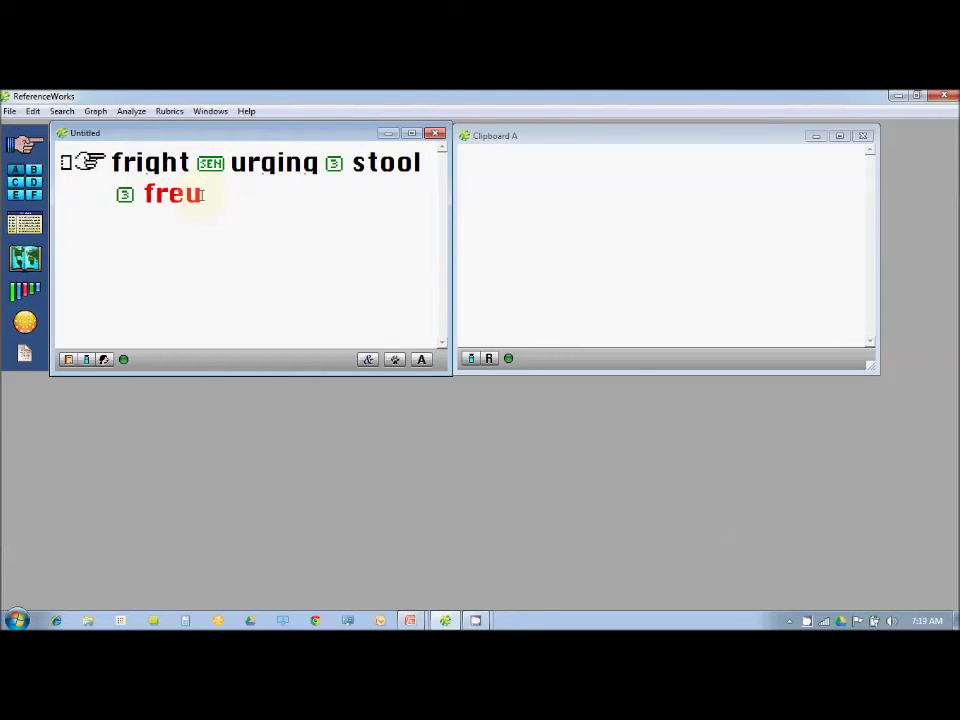
pyautogui.press('BackSpace')
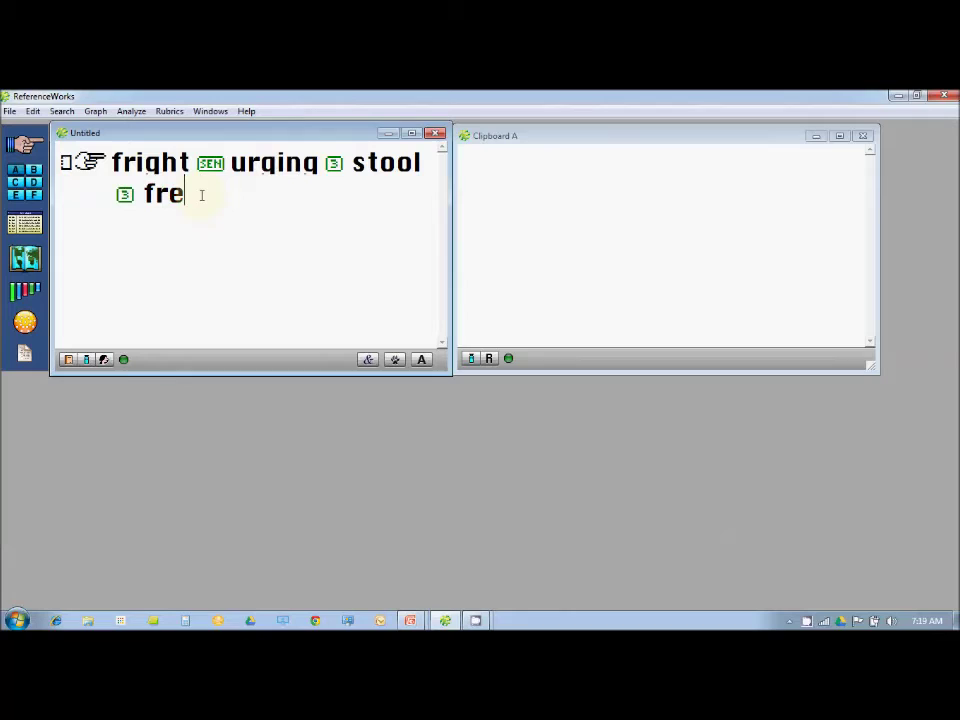
pyautogui.write('quent')
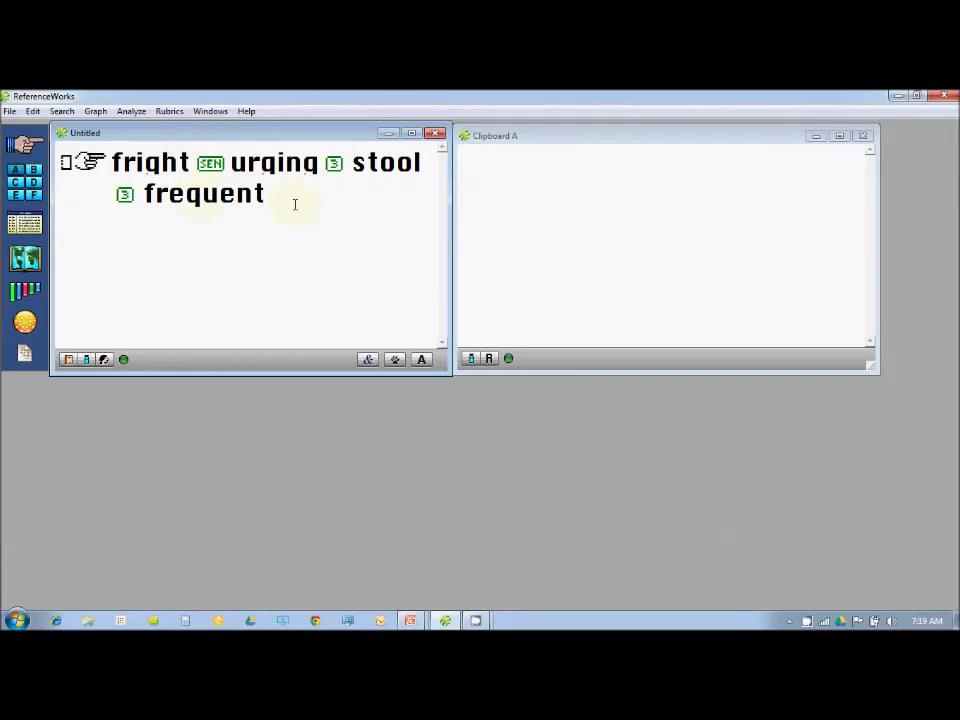
pyautogui.moveTo(229, 194)
# Run the search to get Acon. with 12 references, and open the first reference's source text
pyautogui.press('Return')
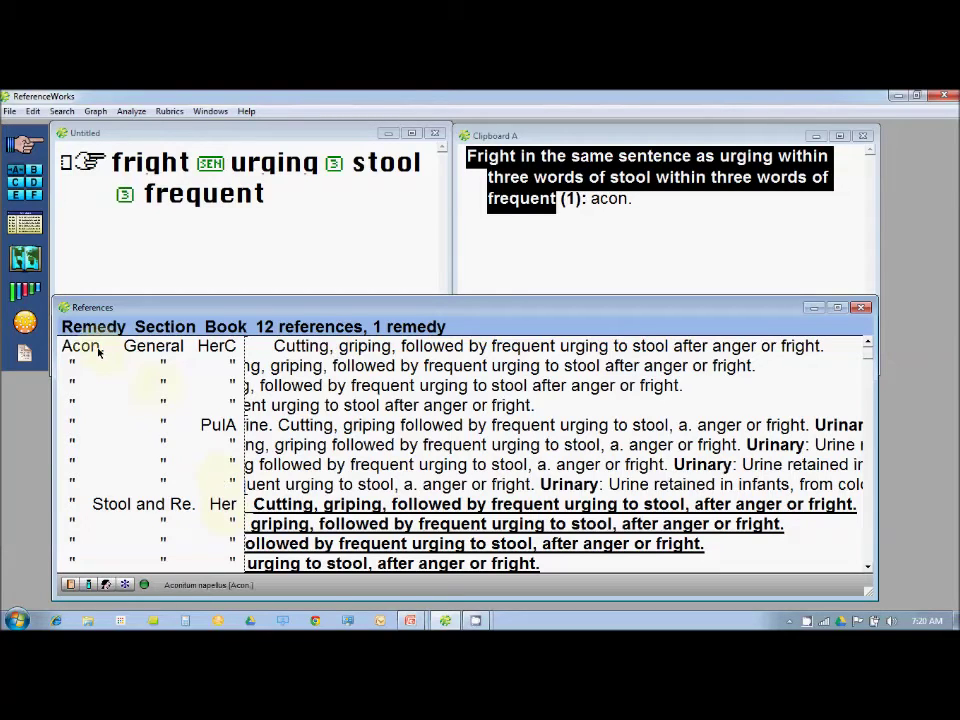
pyautogui.doubleClick(441, 350)
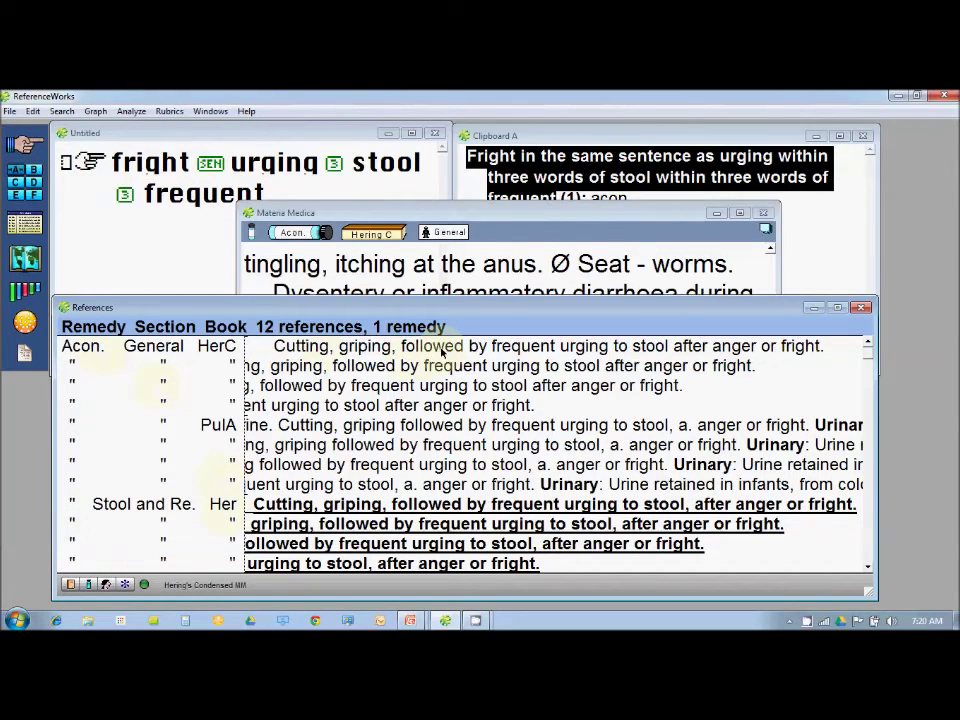
# Bring Hering's Acon. passage on frequent urging after fright to the front, then return to the slide show
pyautogui.click(462, 252)
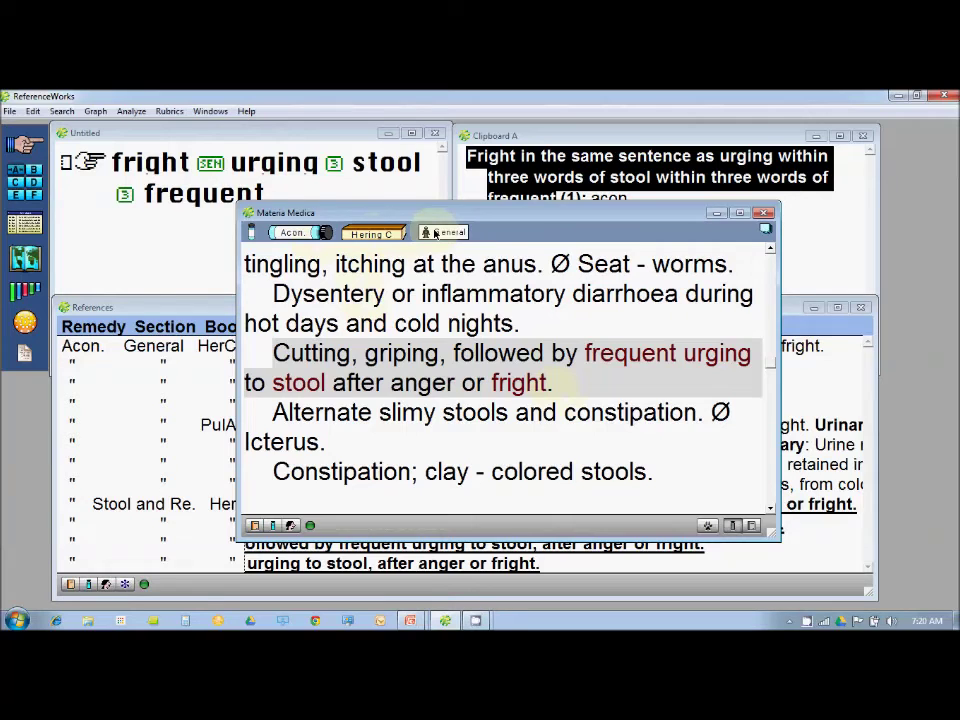
pyautogui.hotkey('alt', 'Tab')
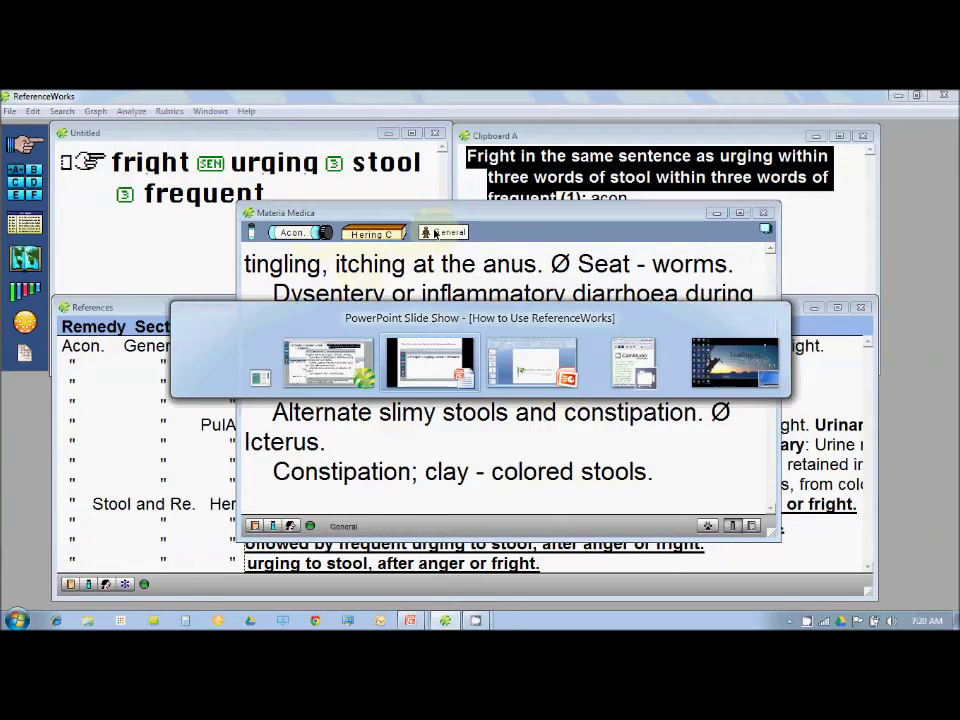
# Advance through the Super Rubric, Exactness, Source Book and Remedy slides to Case 3's The Search slide
pyautogui.press('Right')
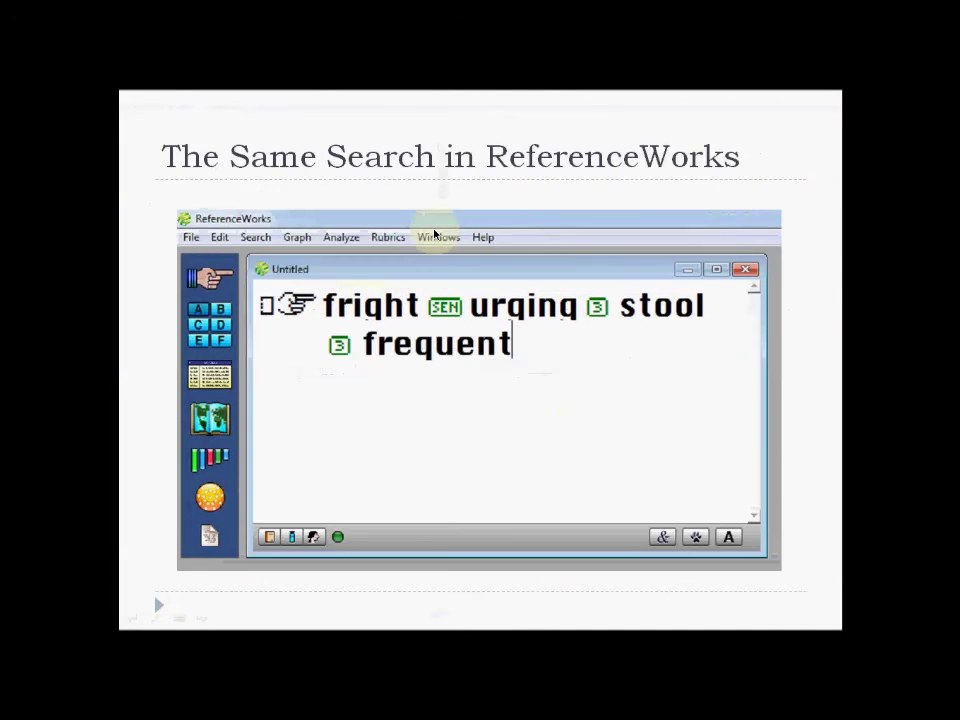
pyautogui.press('Right')
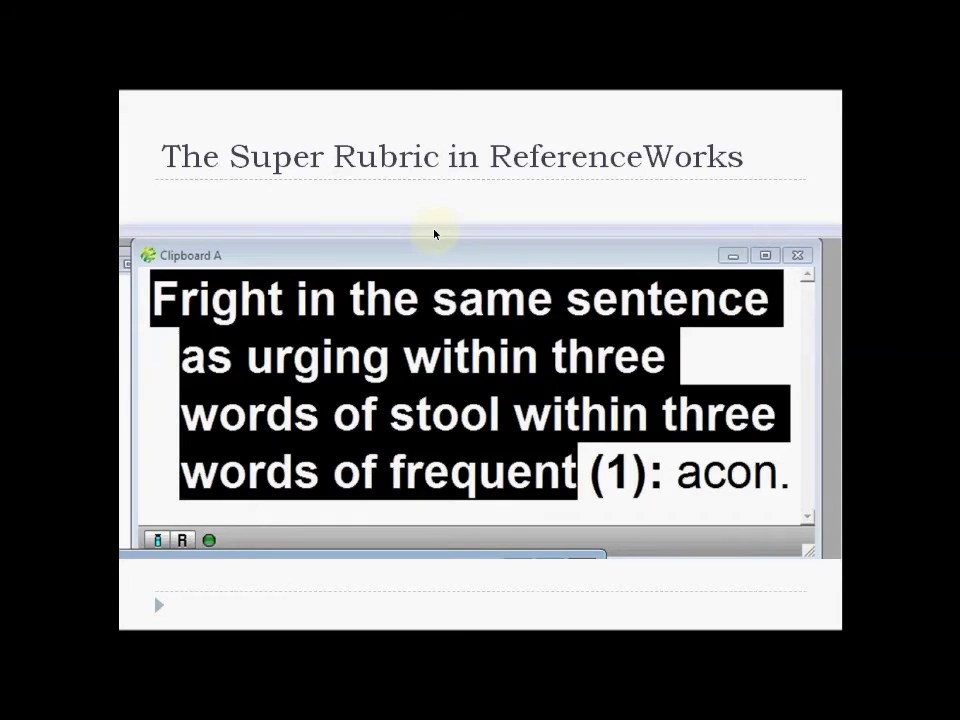
pyautogui.click(434, 234)
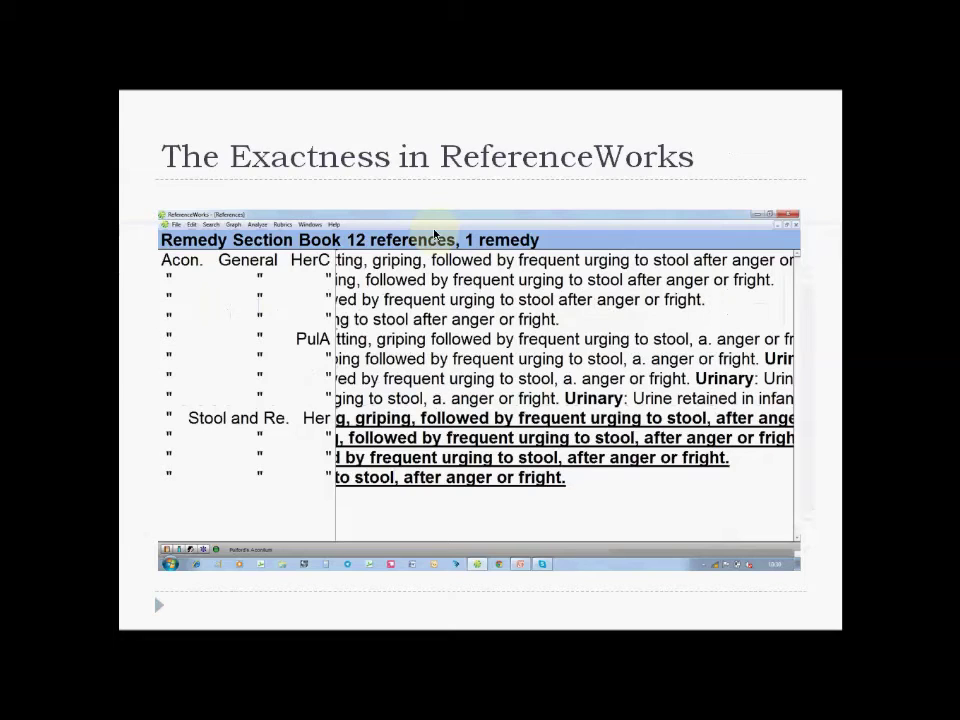
pyautogui.press('Right')
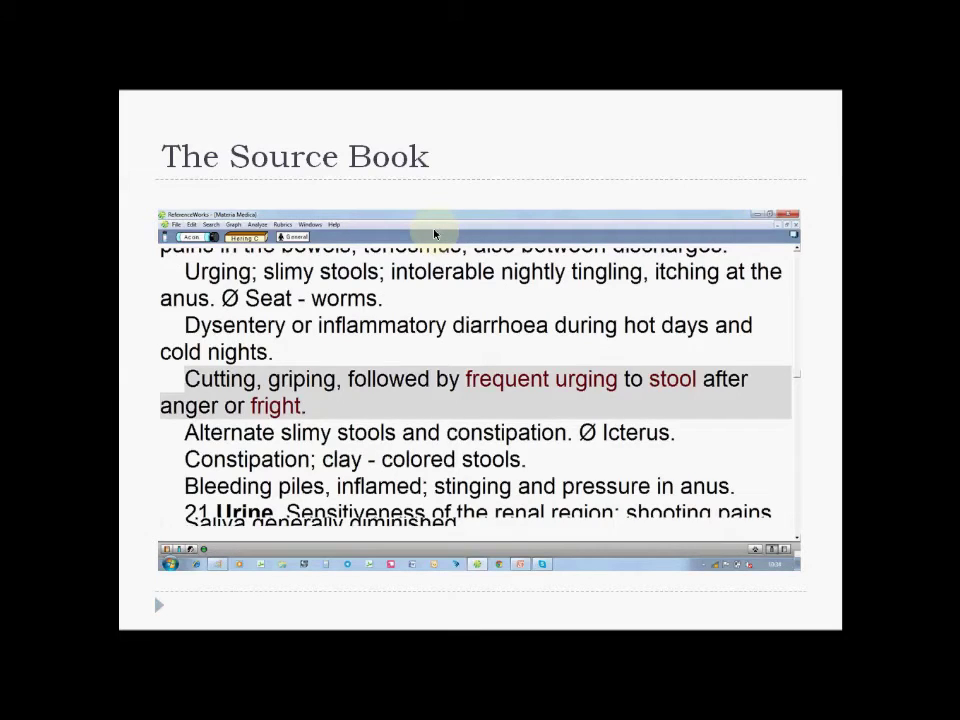
pyautogui.press('Right')
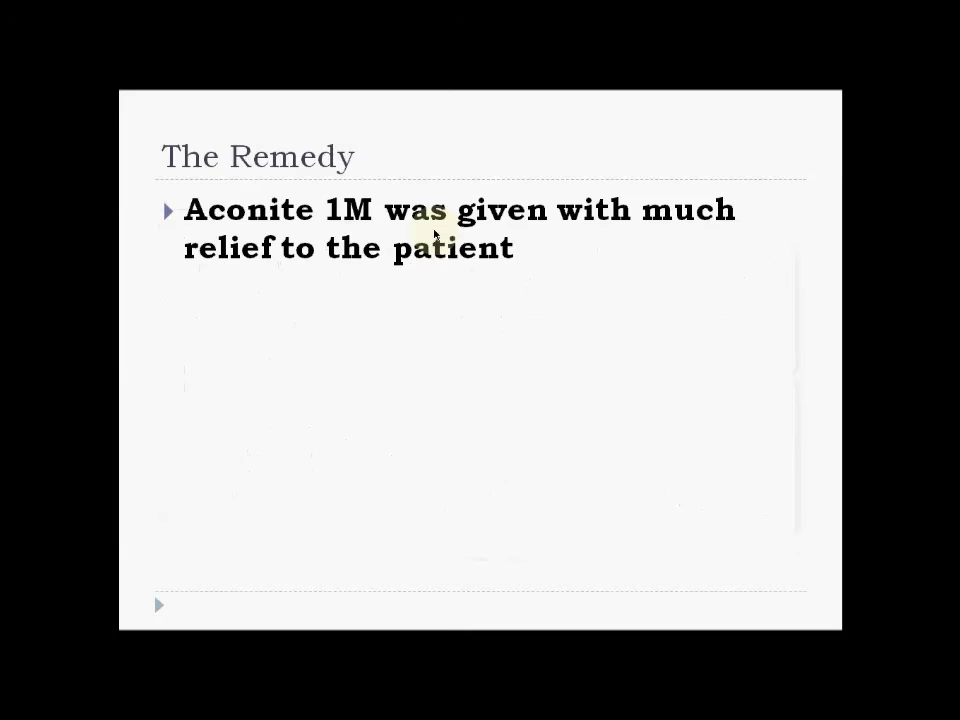
pyautogui.press('Right')
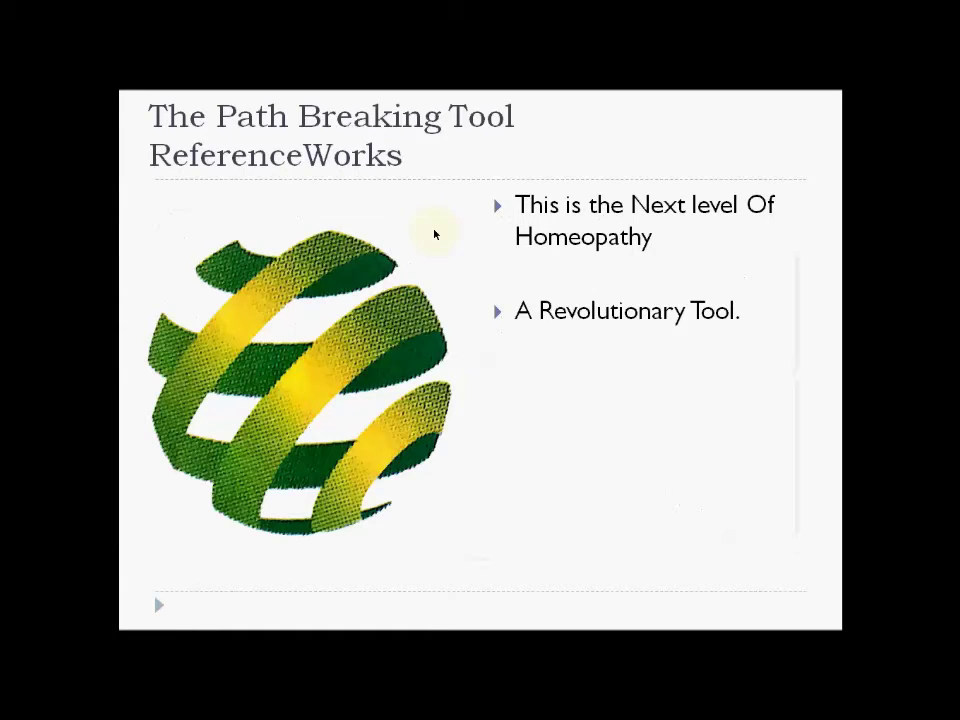
pyautogui.click(434, 233)
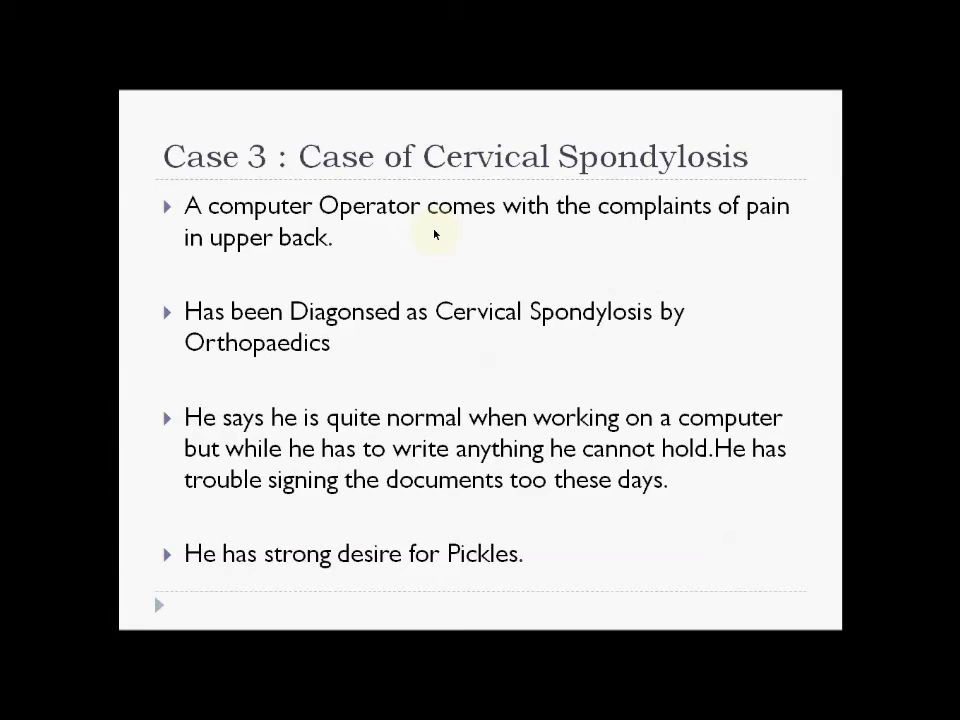
pyautogui.press('Right')
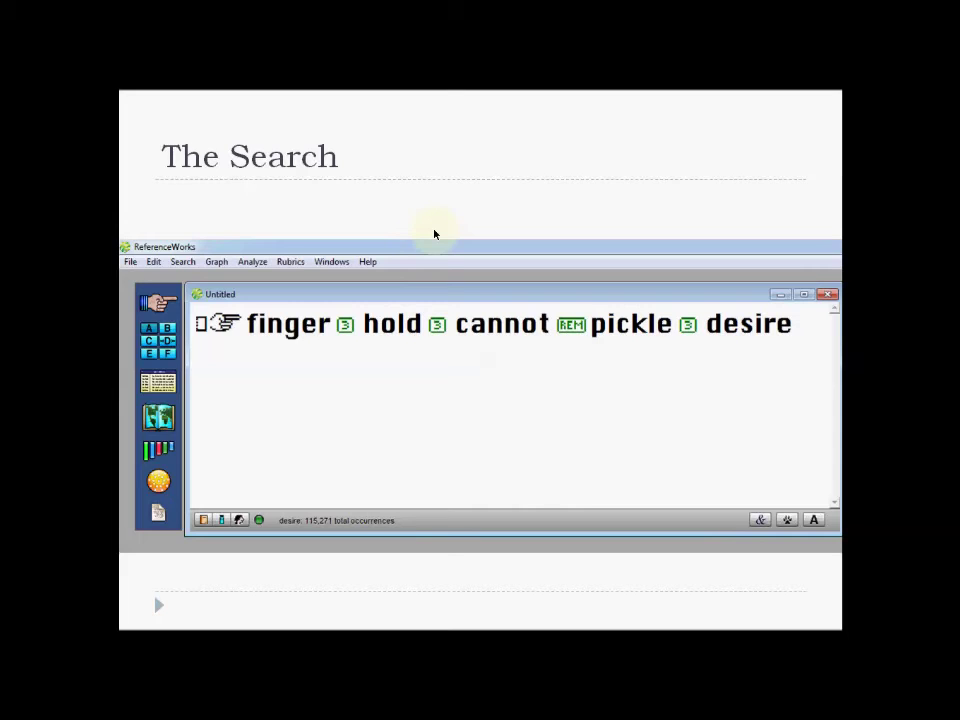
# Switch from the slide show to the live ReferenceWorks window
pyautogui.hotkey('alt', 'Tab')
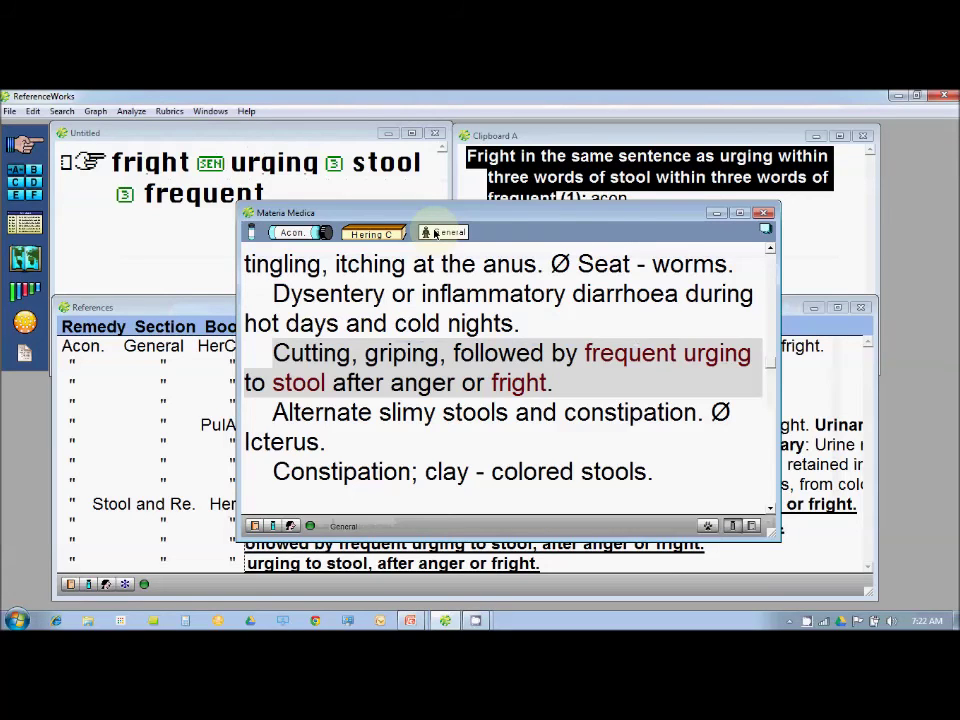
# Close Materia Medica, and clear Clipboard A and the old fright–urging–stool–frequent query
pyautogui.click(763, 213)
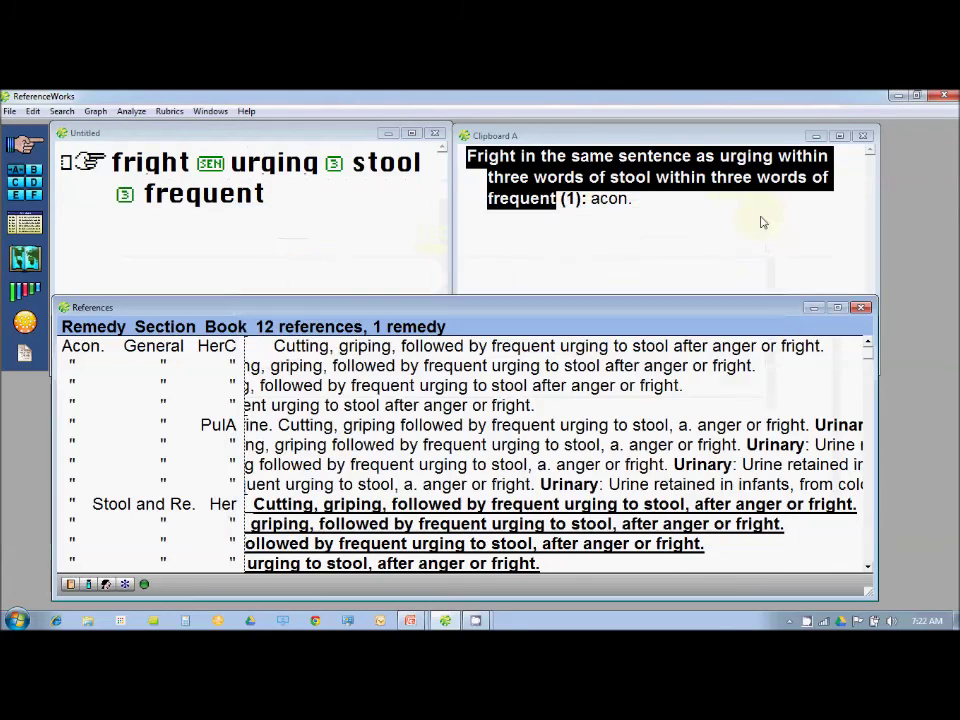
pyautogui.click(662, 230)
pyautogui.press('Delete')
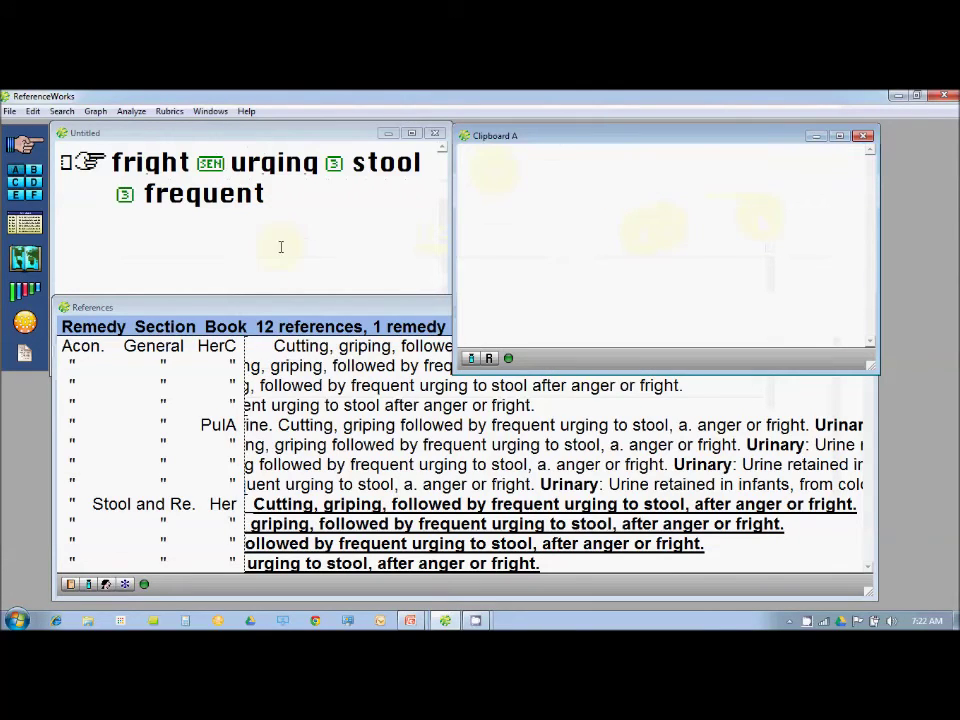
pyautogui.click(280, 234)
pyautogui.press('Delete')
# Enter 'finger hold cannot' linked by REM to 'pickle desire' and run the search
pyautogui.write('finger ')
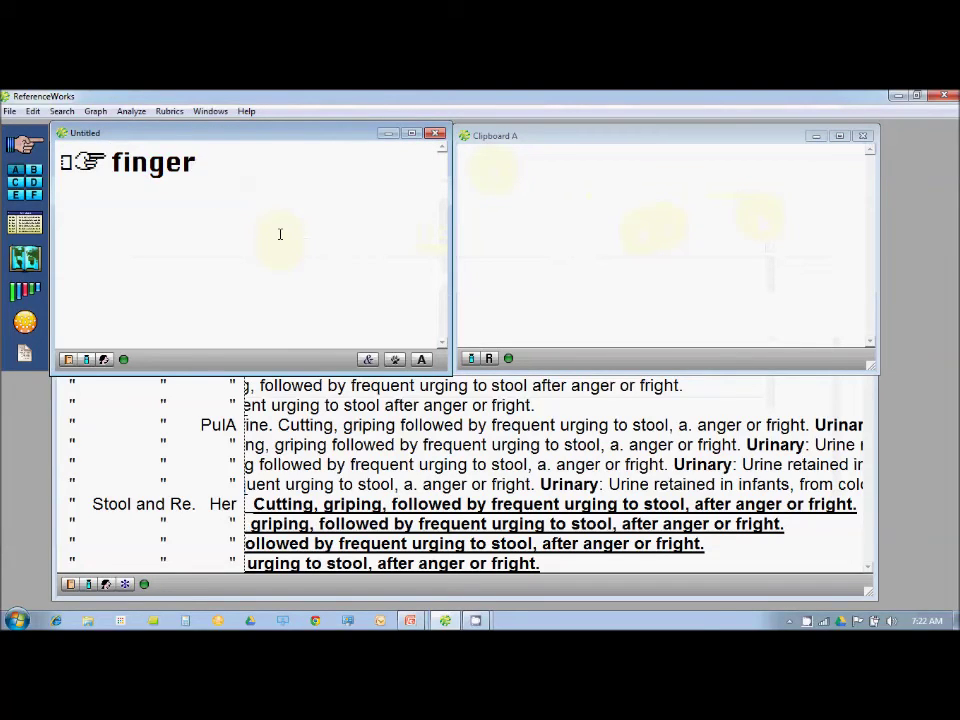
pyautogui.write('holf')
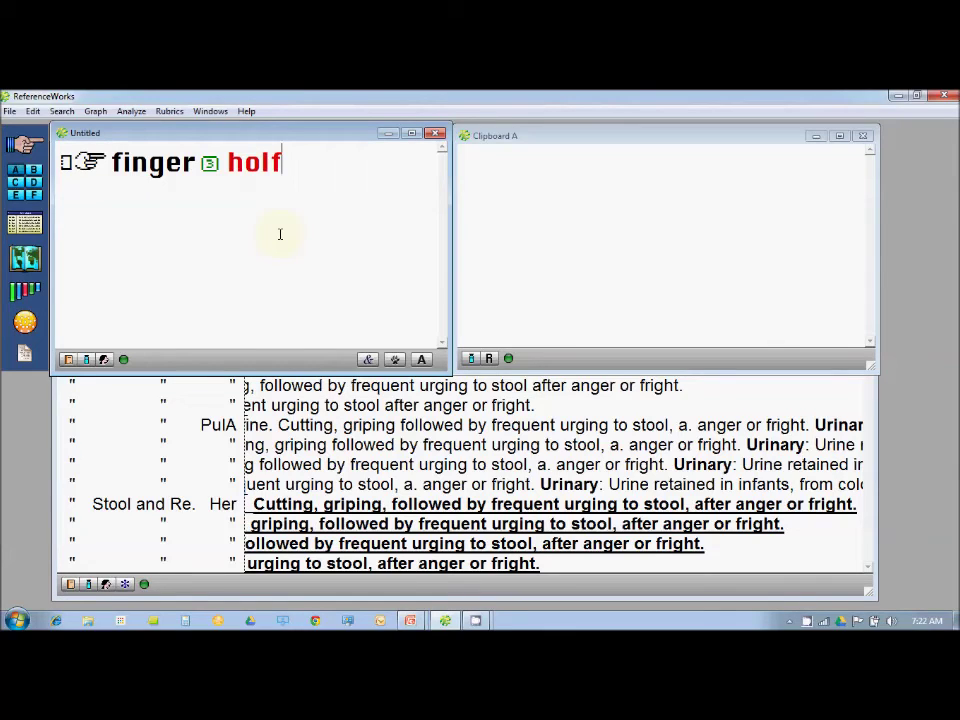
pyautogui.press('BackSpace')
pyautogui.write('d')
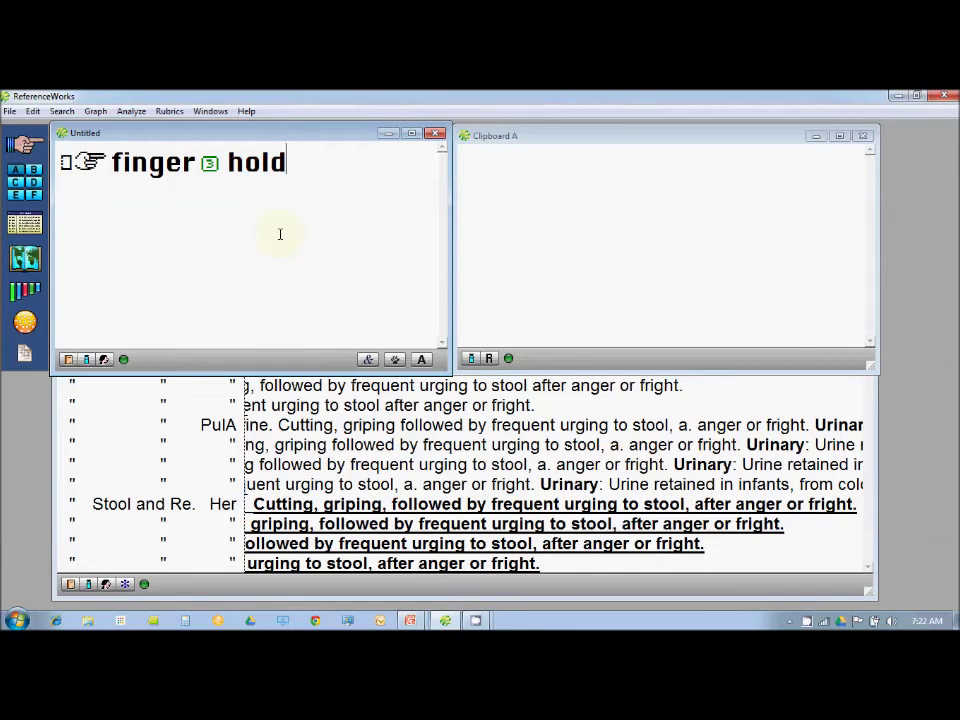
pyautogui.write(' cannot')
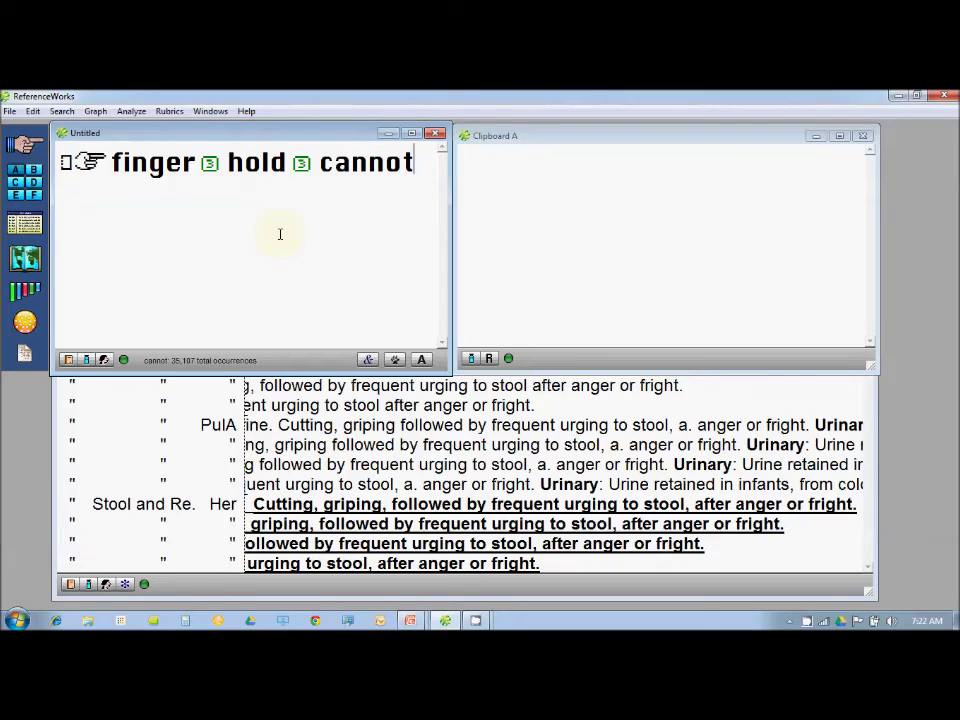
pyautogui.press('Return')
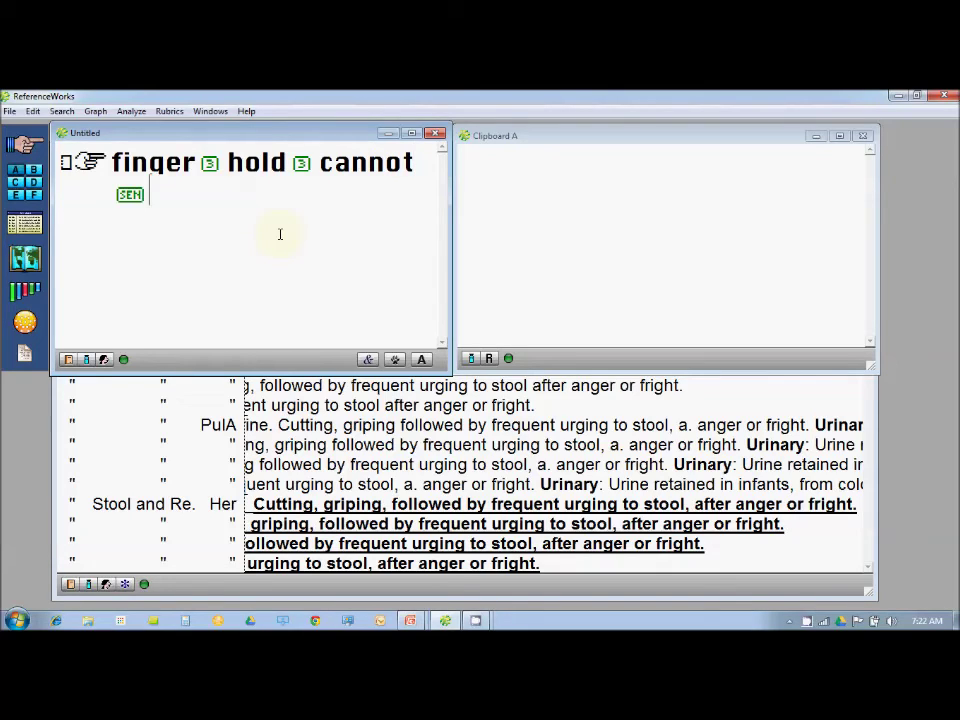
pyautogui.press('Return')
pyautogui.press('Return')
pyautogui.write('pick')
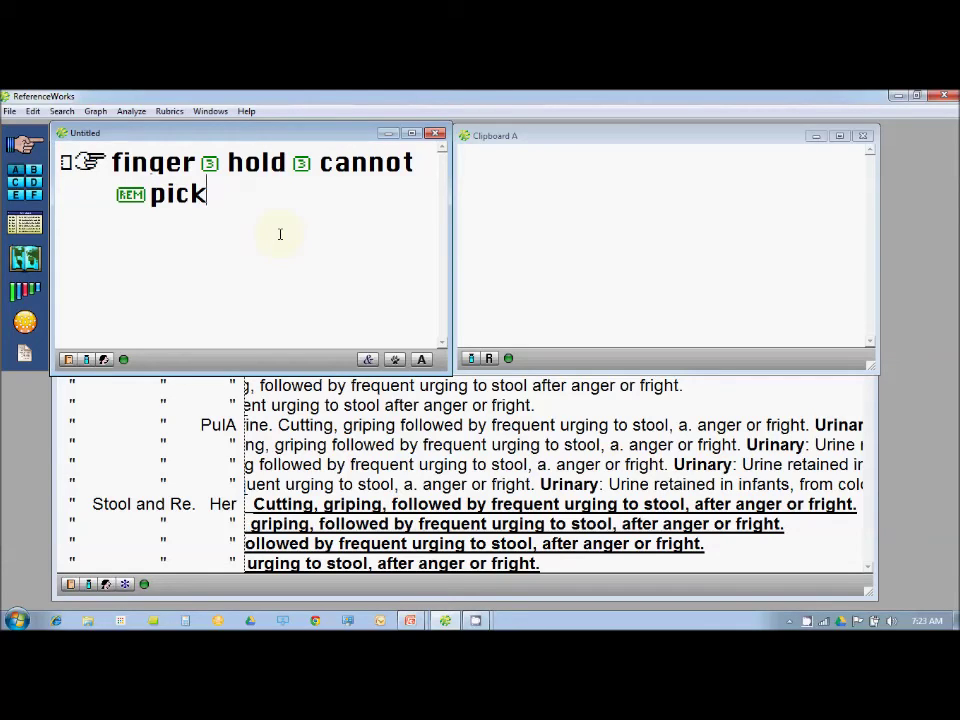
pyautogui.write('le desire')
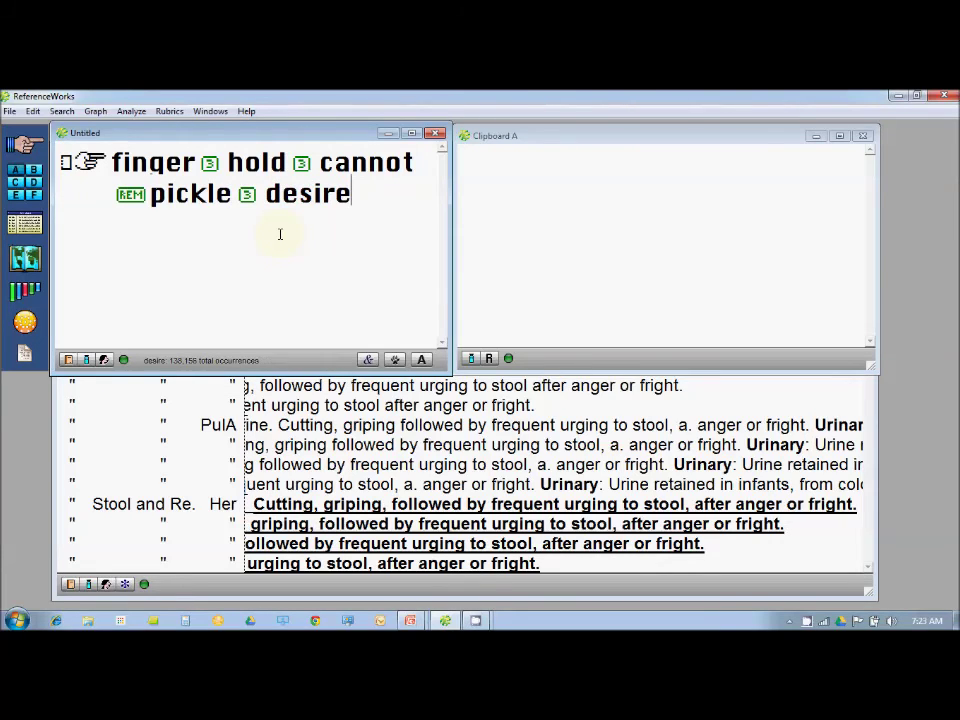
pyautogui.press('Return')
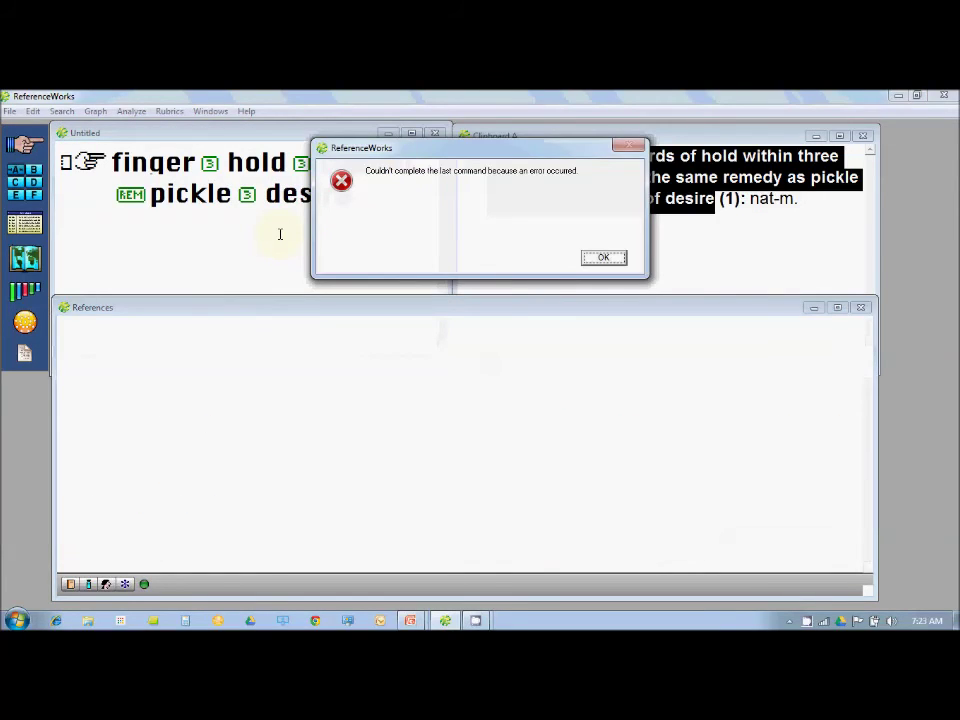
# Dismiss the error, rerun the query to get Nat-m., and open its pickles-desires reference
pyautogui.click(603, 257)
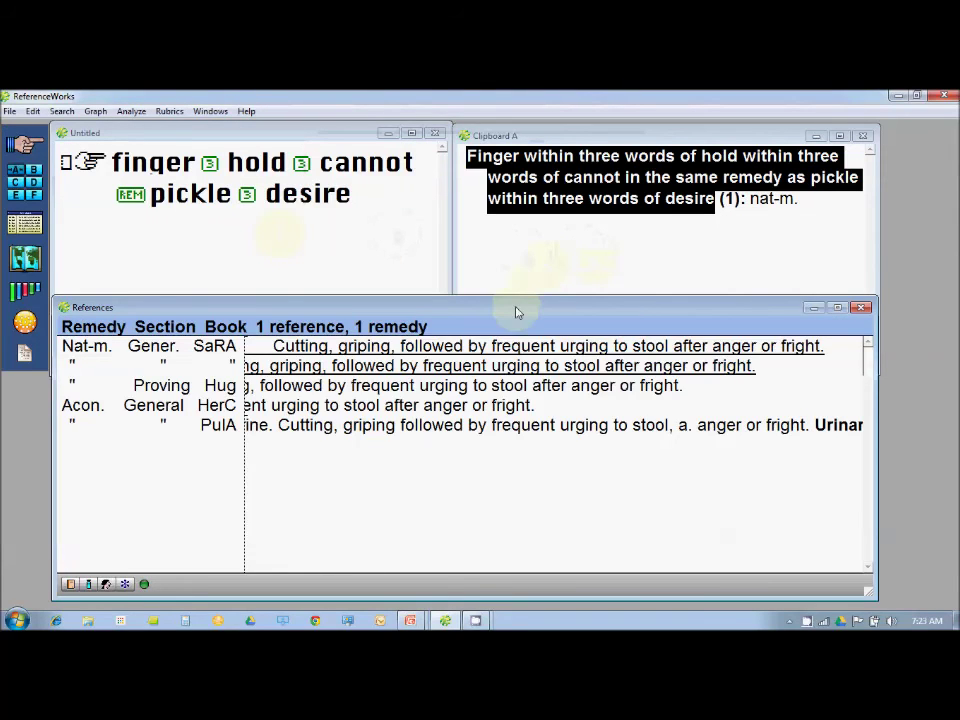
pyautogui.click(414, 238)
pyautogui.press('Return')
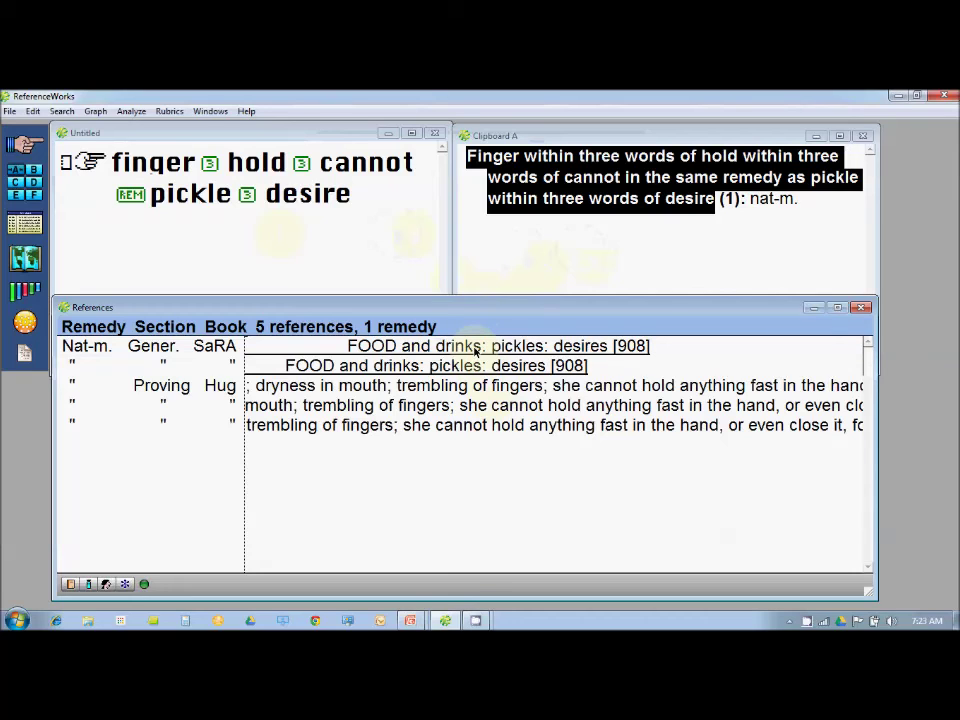
pyautogui.doubleClick(425, 346)
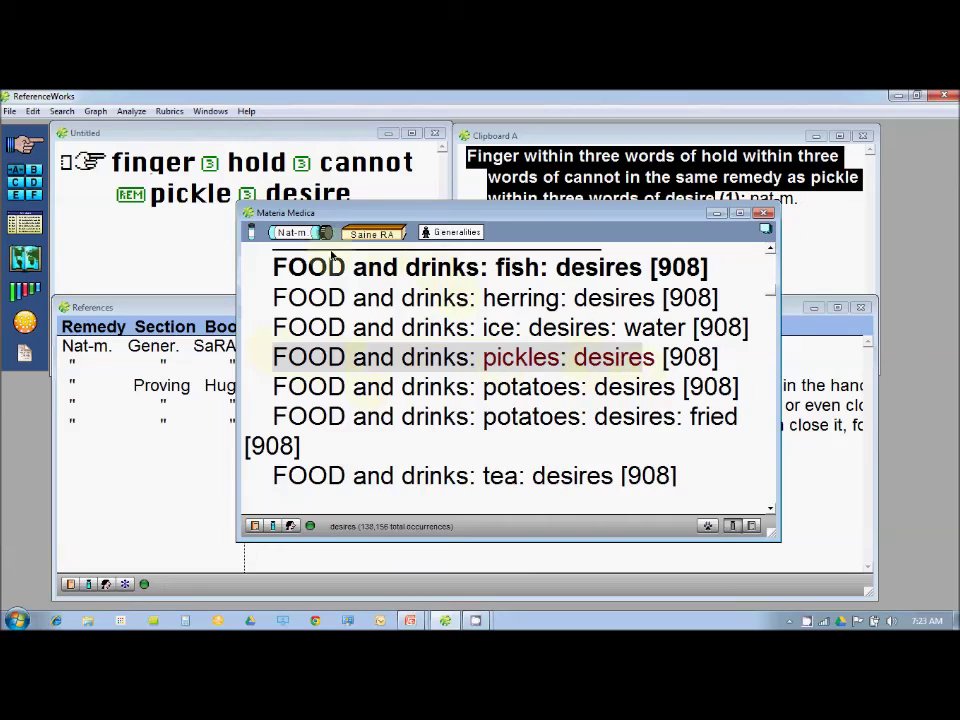
# Step to Nat-m.'s Hughes proving passage about trembling fingers that cannot hold anything fast
pyautogui.click(405, 368)
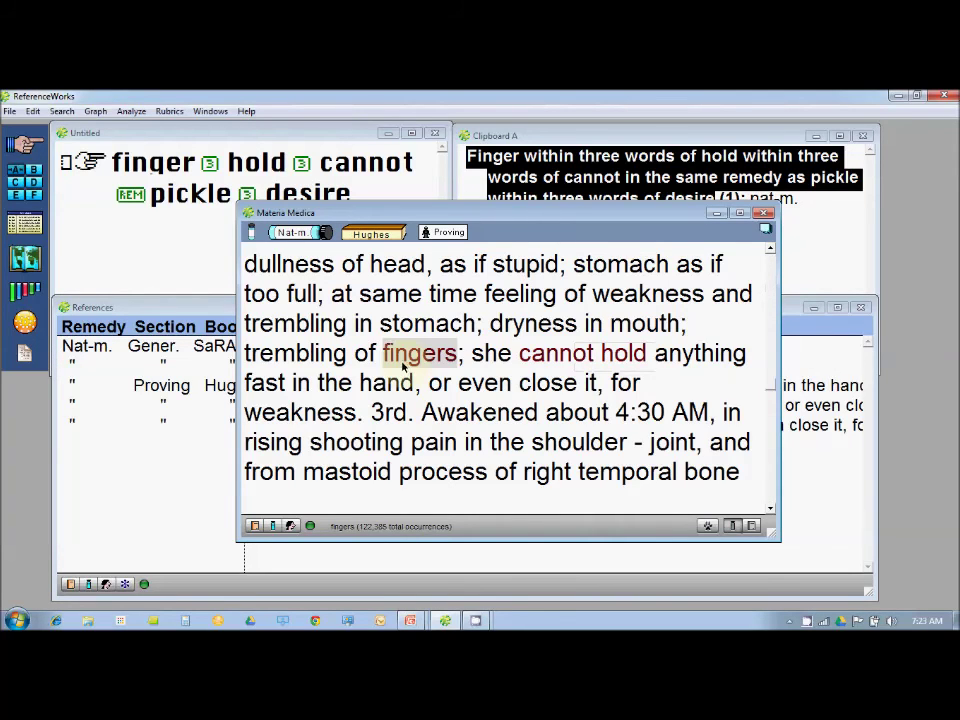
pyautogui.click(371, 236)
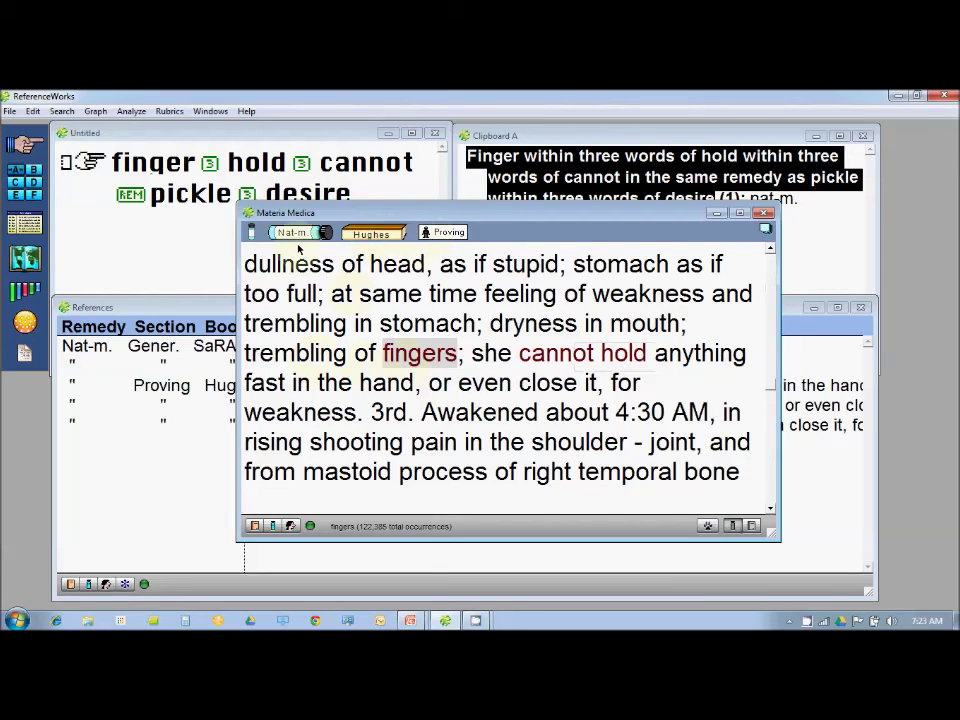
pyautogui.click(318, 362)
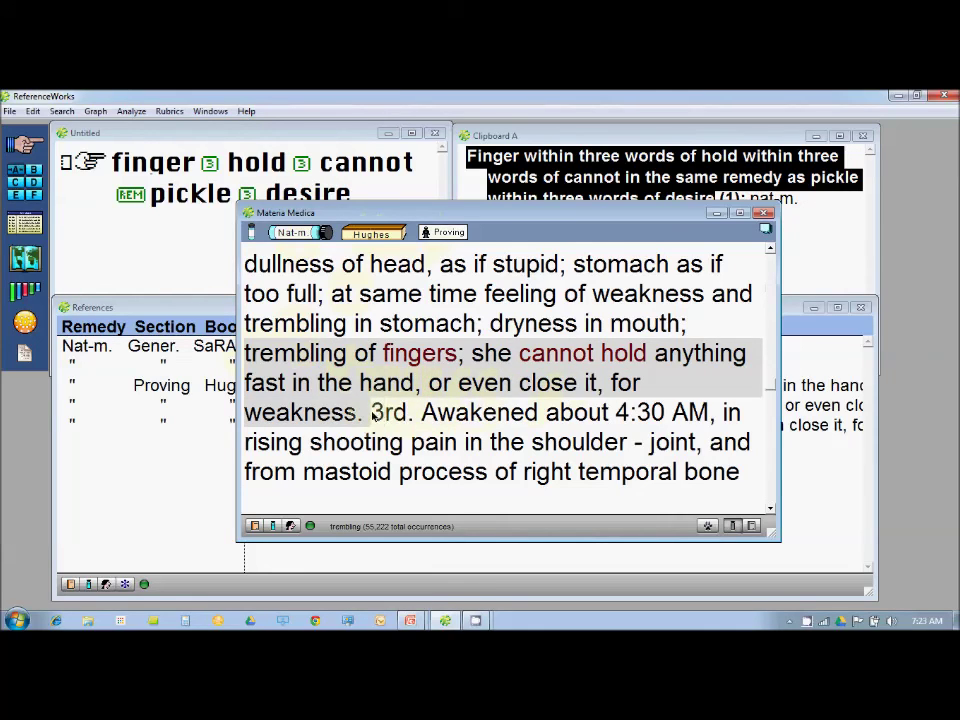
pyautogui.click(372, 412)
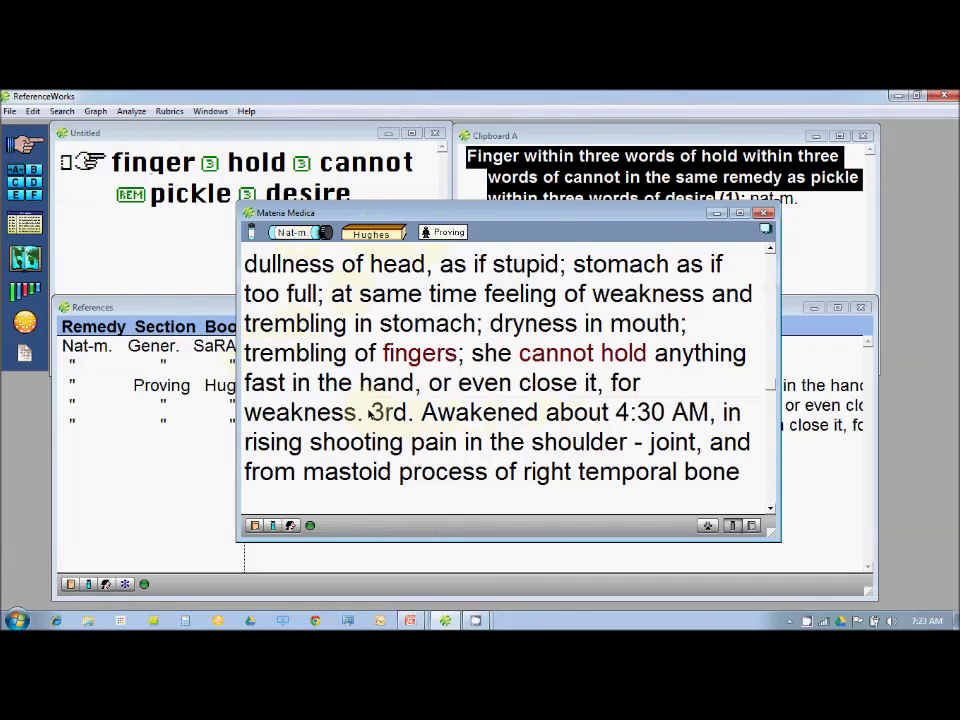